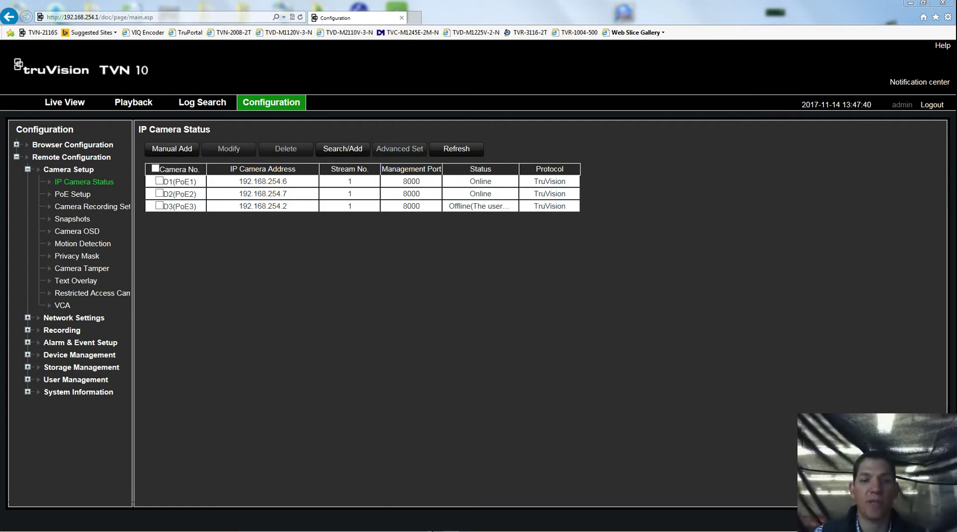
Step: Launch TruVision Device Manager from Start and place its window over the browser
{"action": "left_click", "coordinate": [924, 2]}
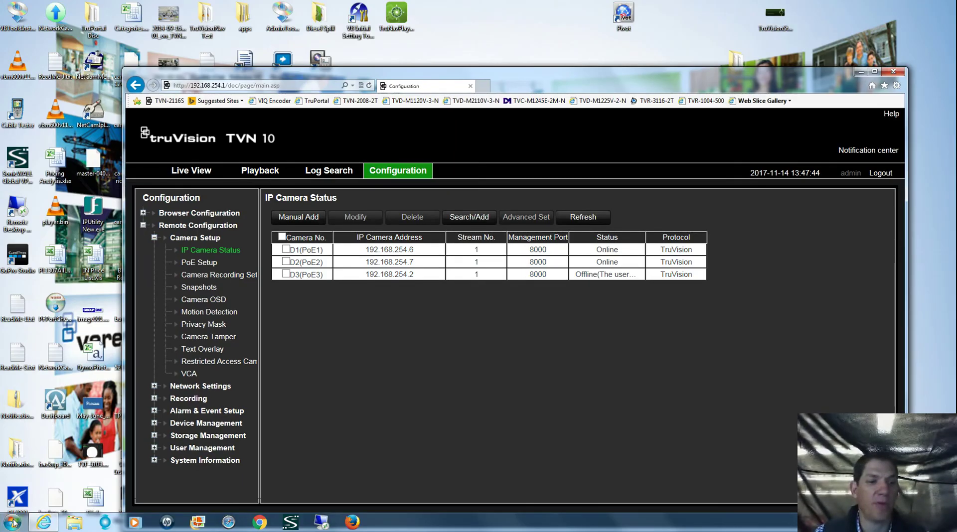
{"action": "left_click", "coordinate": [12, 522]}
{"action": "left_click", "coordinate": [44, 214]}
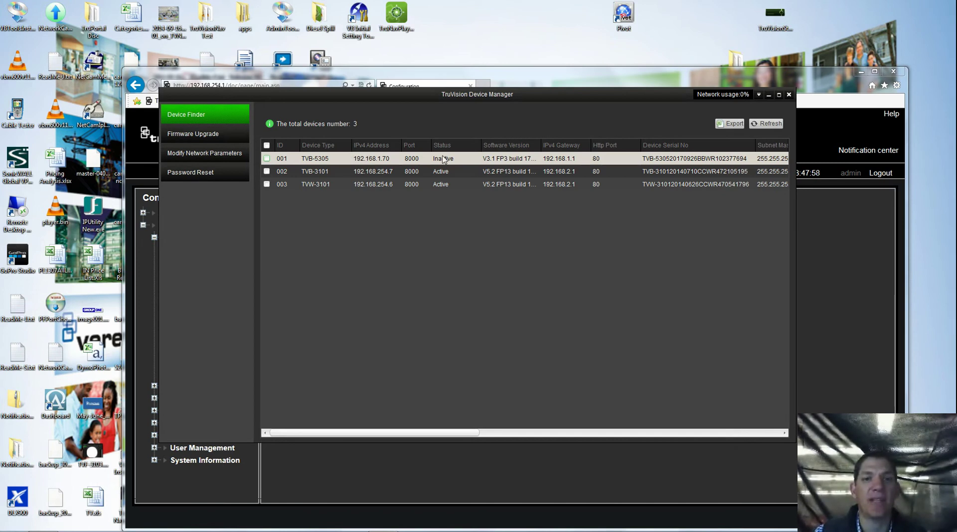
{"action": "left_click_drag", "start_coordinate": [530, 93], "coordinate": [636, 291]}
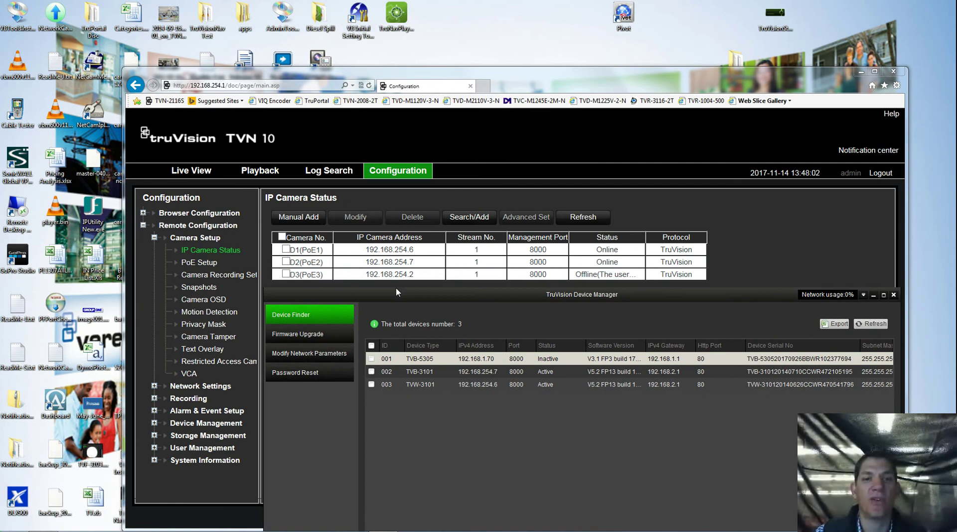
{"action": "left_click_drag", "start_coordinate": [537, 299], "coordinate": [435, 91]}
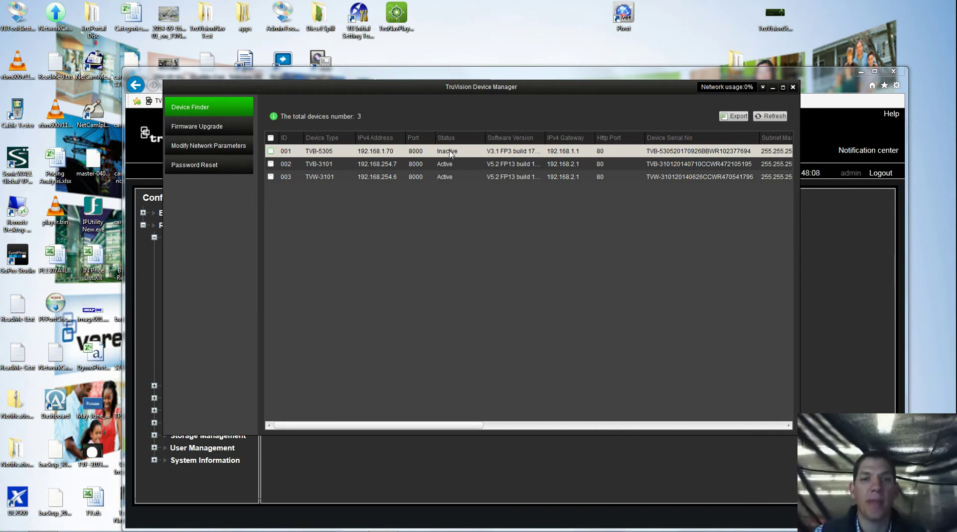
Step: Activate the inactive TVB-5305 at 192.168.1.70 by entering and confirming a new admin password
{"action": "left_click", "coordinate": [270, 151]}
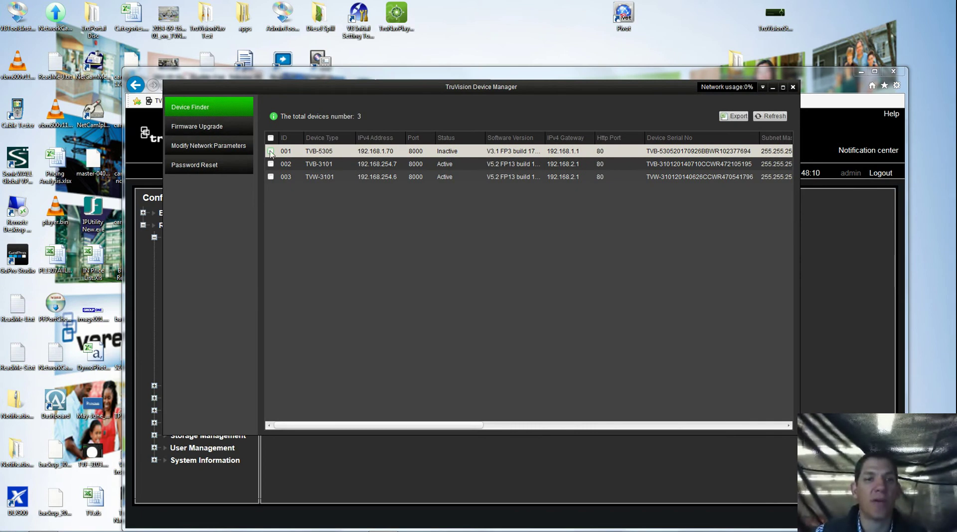
{"action": "left_click", "coordinate": [197, 146]}
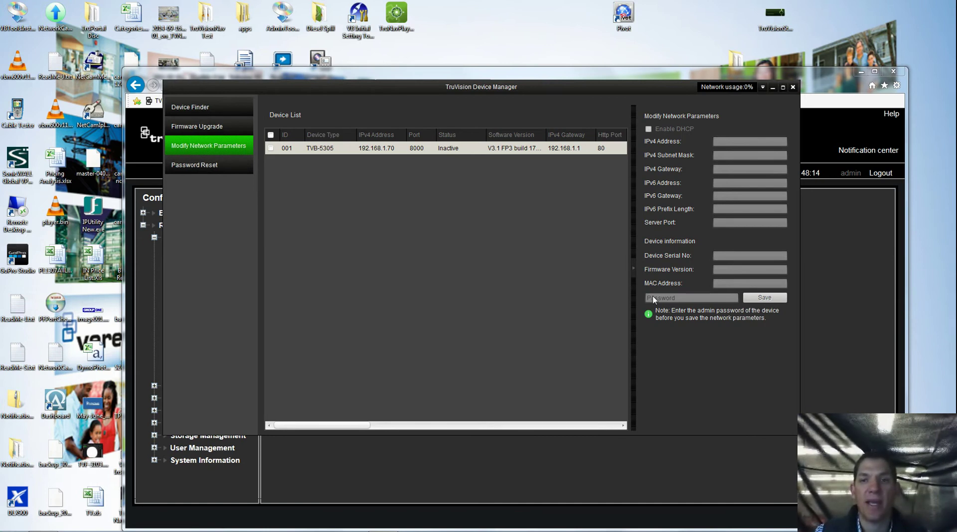
{"action": "left_click", "coordinate": [271, 149]}
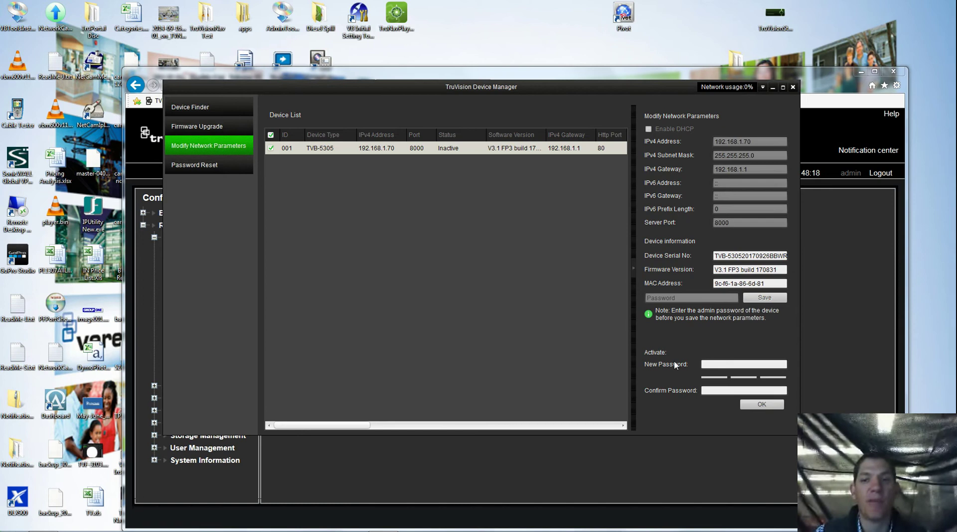
{"action": "left_click", "coordinate": [718, 363]}
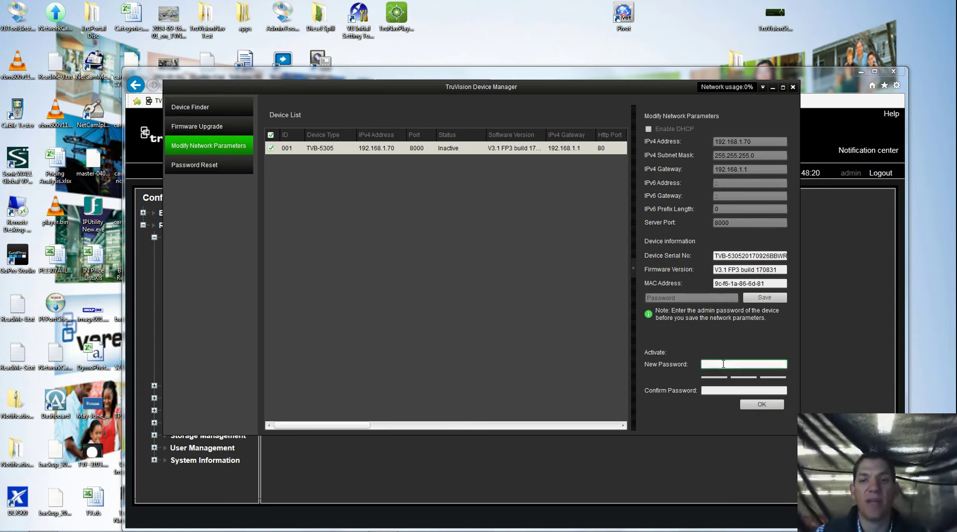
{"action": "type", "text": "*****"}
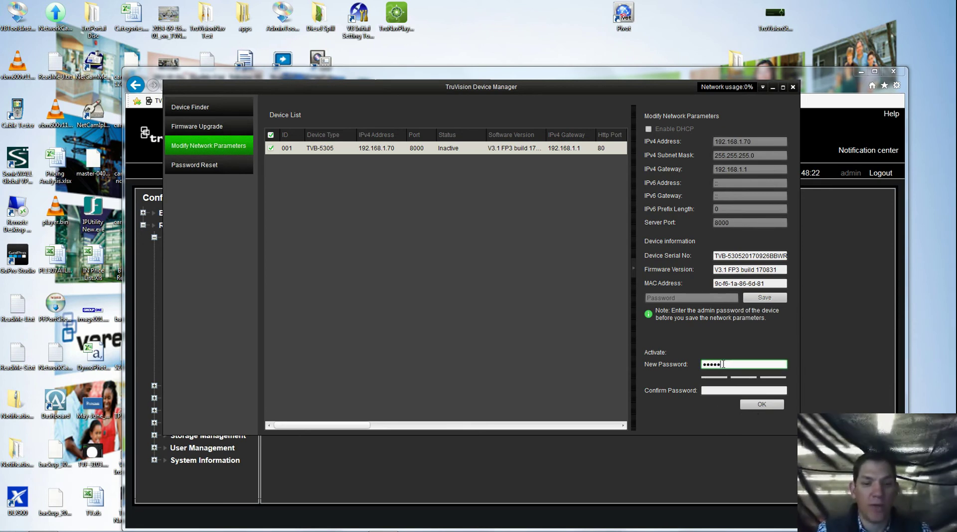
{"action": "type", "text": "***"}
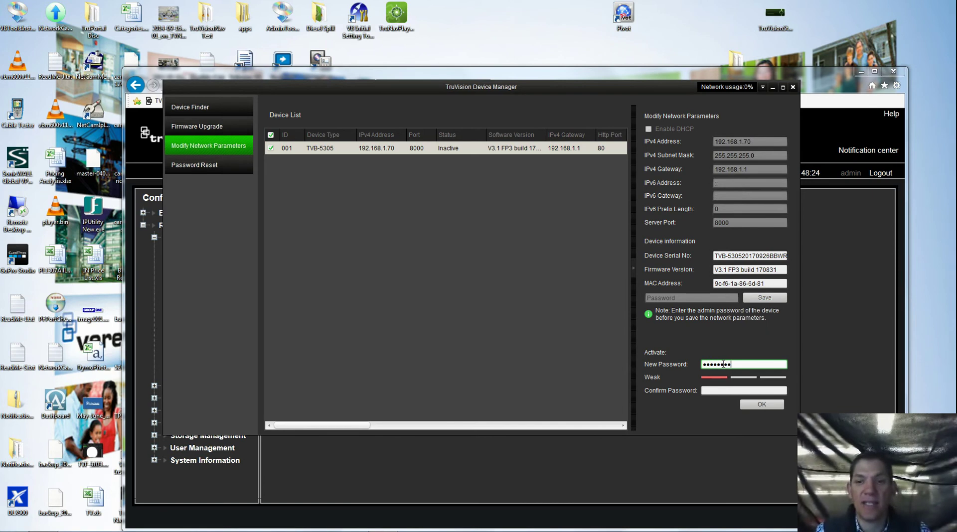
{"action": "key", "text": "Tab"}
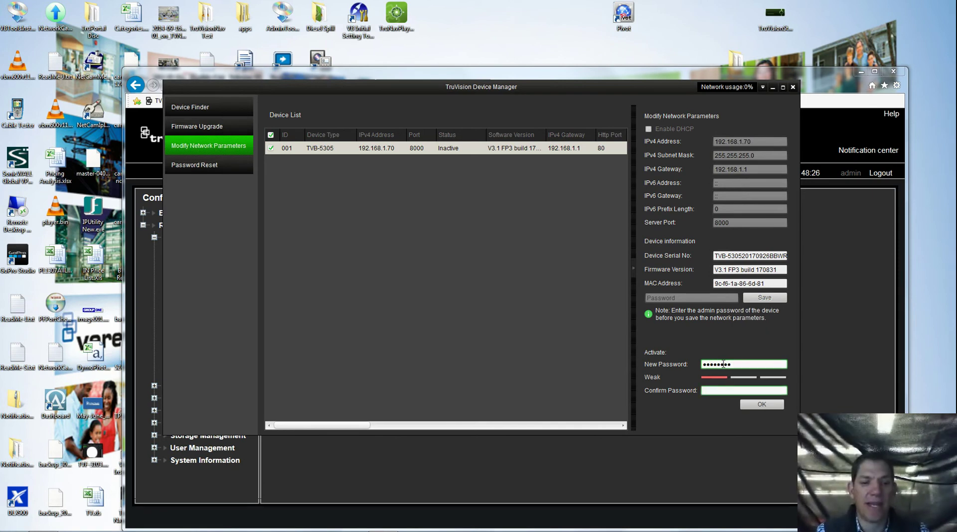
{"action": "type", "text": "*******"}
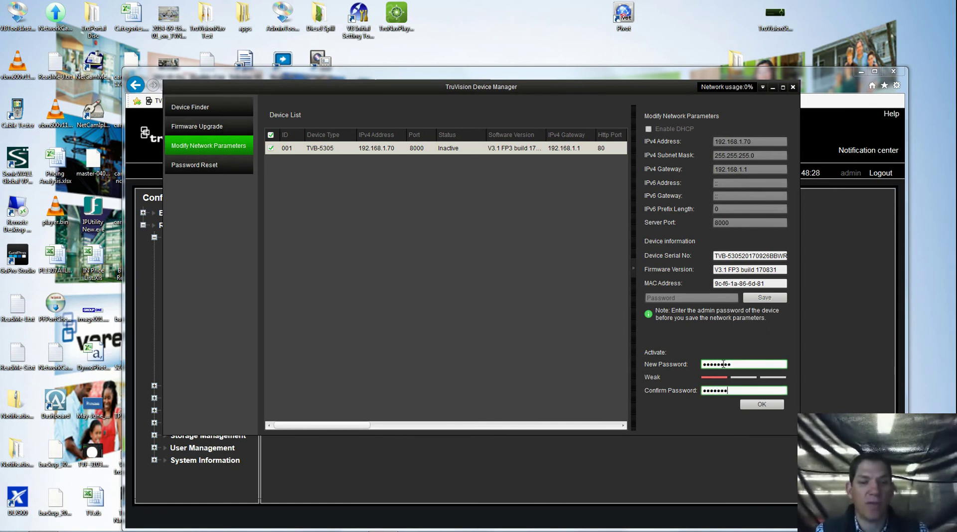
{"action": "type", "text": "*"}
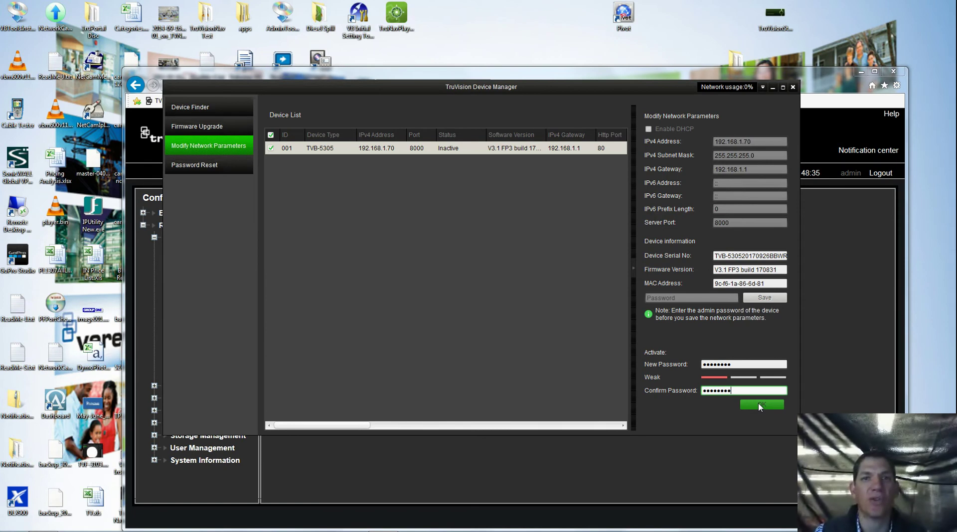
{"action": "left_click", "coordinate": [759, 406]}
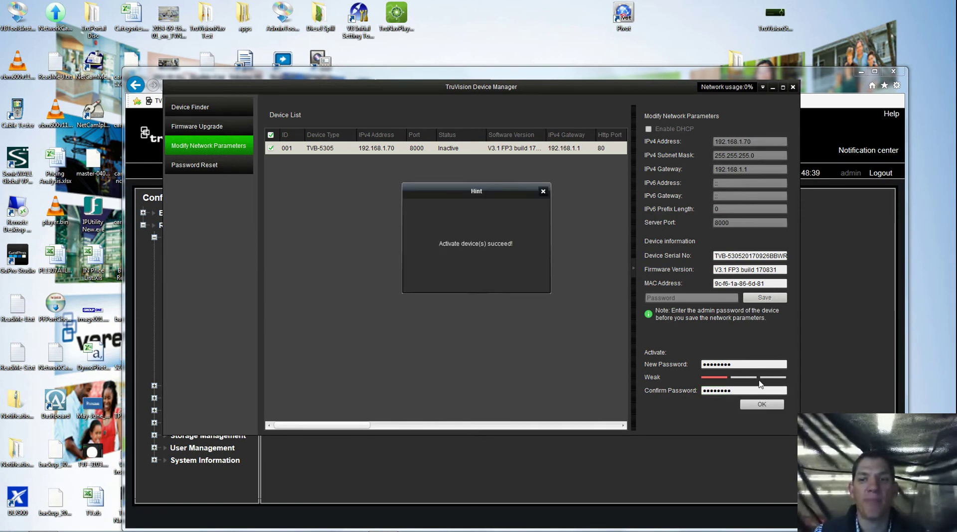
Step: Change the TVB-5305's IPv4 address to 192.168.254.50
{"action": "left_click", "coordinate": [542, 192]}
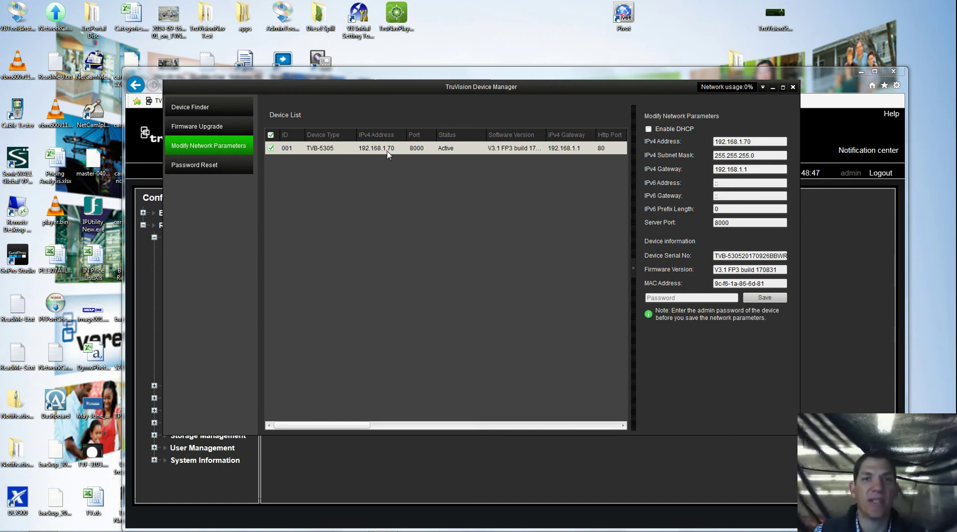
{"action": "left_click_drag", "start_coordinate": [445, 104], "coordinate": [514, 317]}
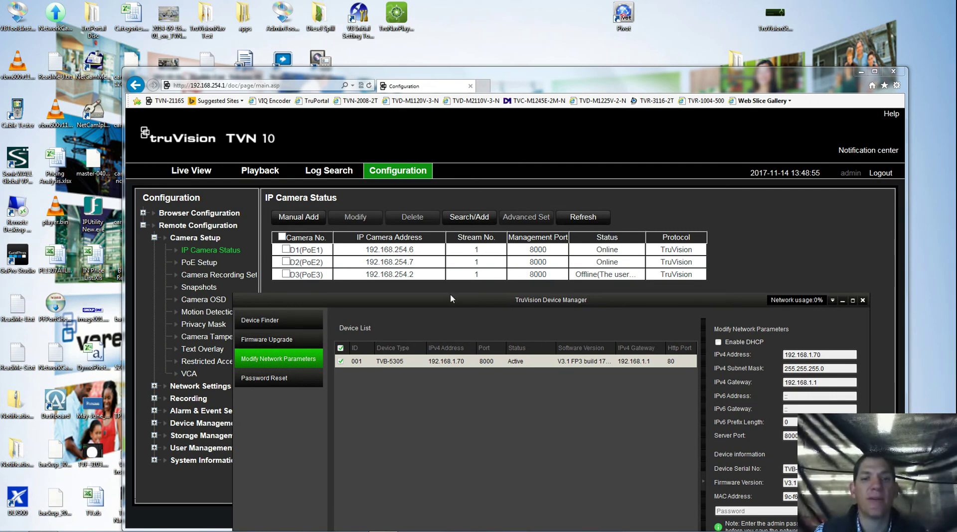
{"action": "left_click_drag", "start_coordinate": [451, 298], "coordinate": [378, 76]}
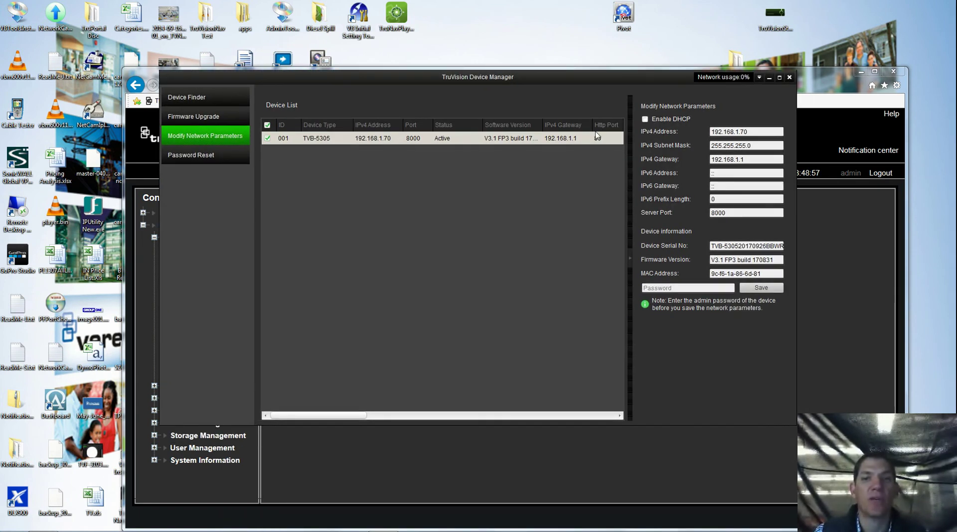
{"action": "left_click", "coordinate": [764, 134]}
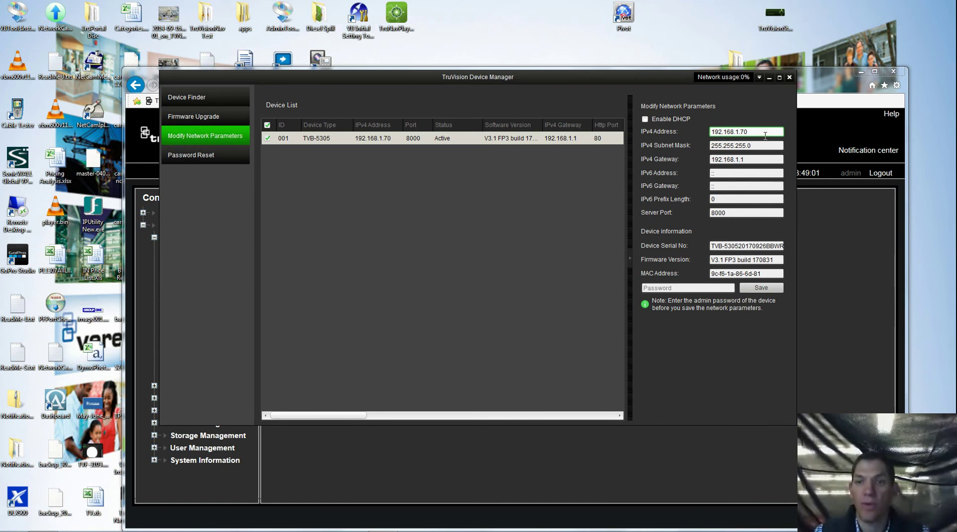
{"action": "key", "text": "BackSpace"}
{"action": "type", "text": "254"}
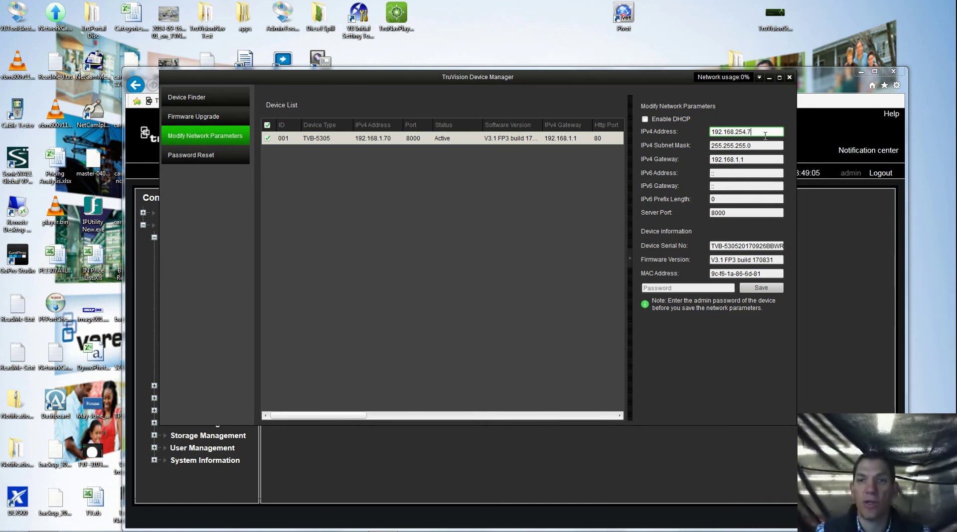
{"action": "key", "text": "BackSpace"}
{"action": "type", "text": "50"}
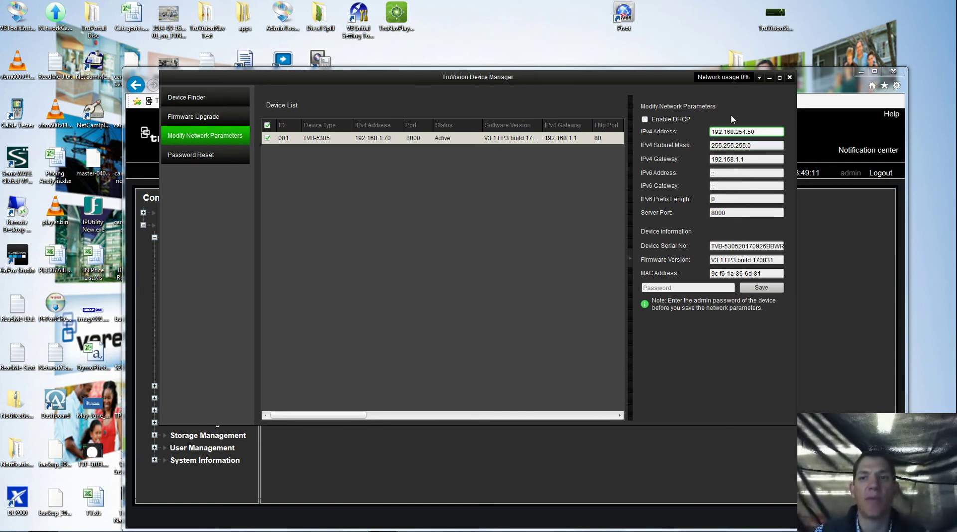
Step: Set the gateway to 192.168.254.1 and save the parameters with the admin password
{"action": "left_click", "coordinate": [755, 160]}
{"action": "key", "text": "Left"}
{"action": "key", "text": "Left"}
{"action": "key", "text": "BackSpace"}
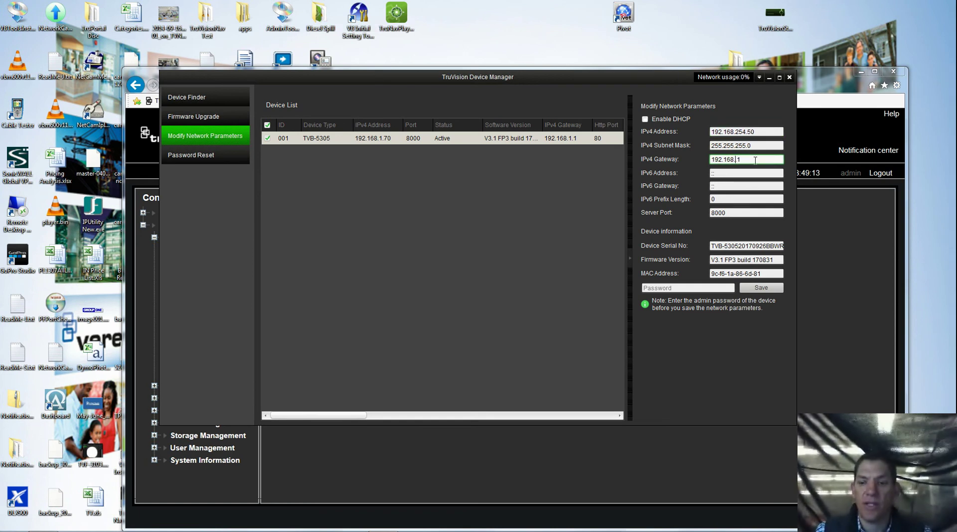
{"action": "type", "text": "254"}
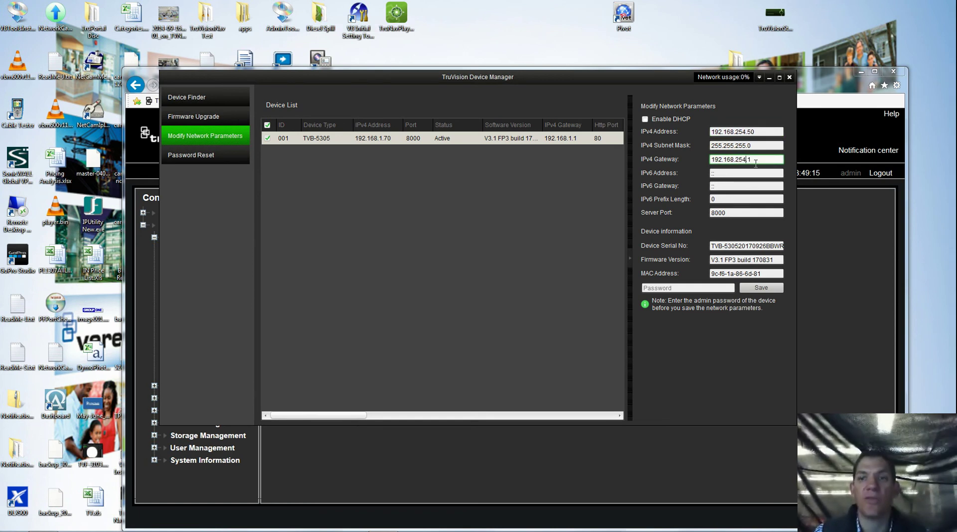
{"action": "left_click", "coordinate": [694, 288]}
{"action": "type", "text": "1"}
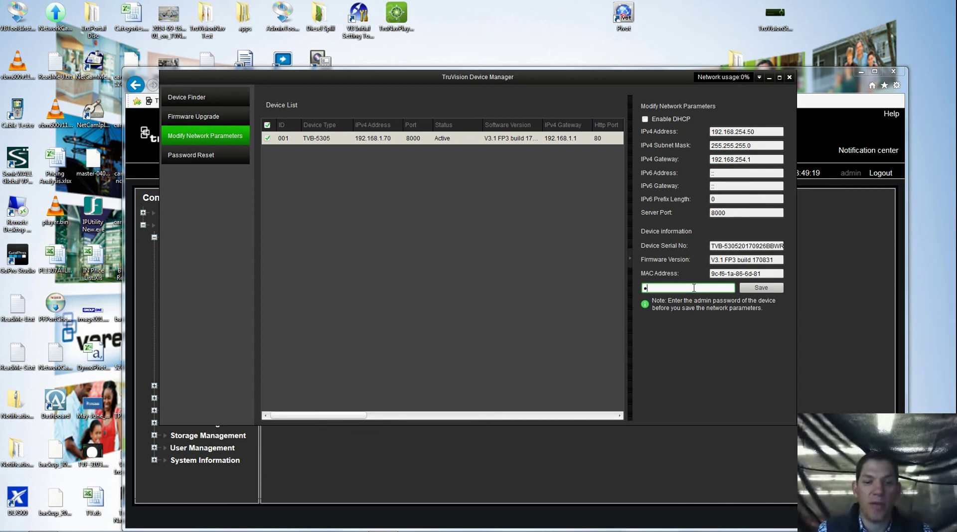
{"action": "type", "text": "2345678"}
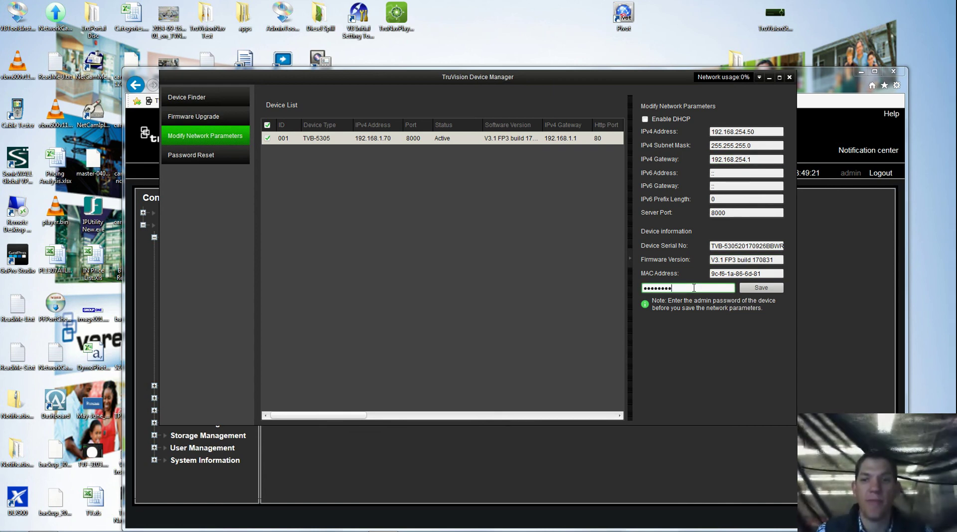
{"action": "left_click", "coordinate": [758, 289]}
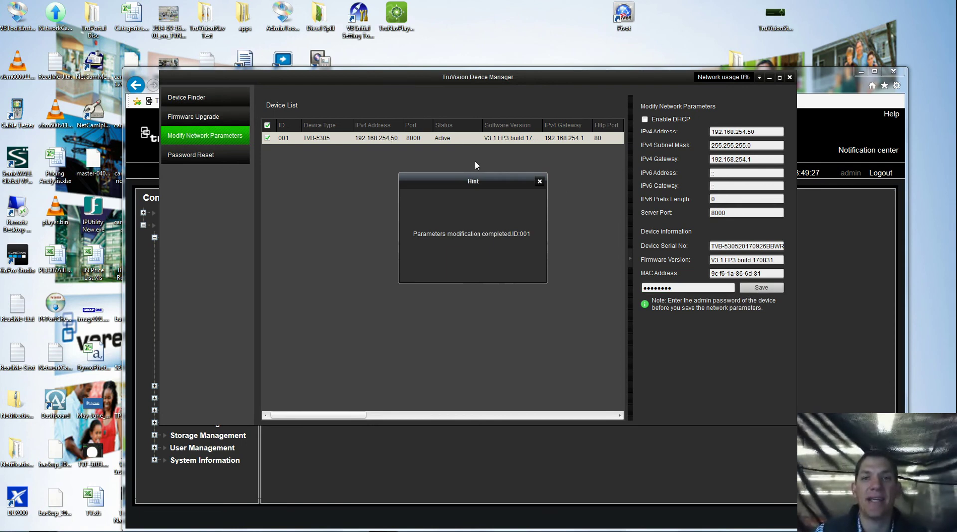
{"action": "left_click", "coordinate": [540, 183]}
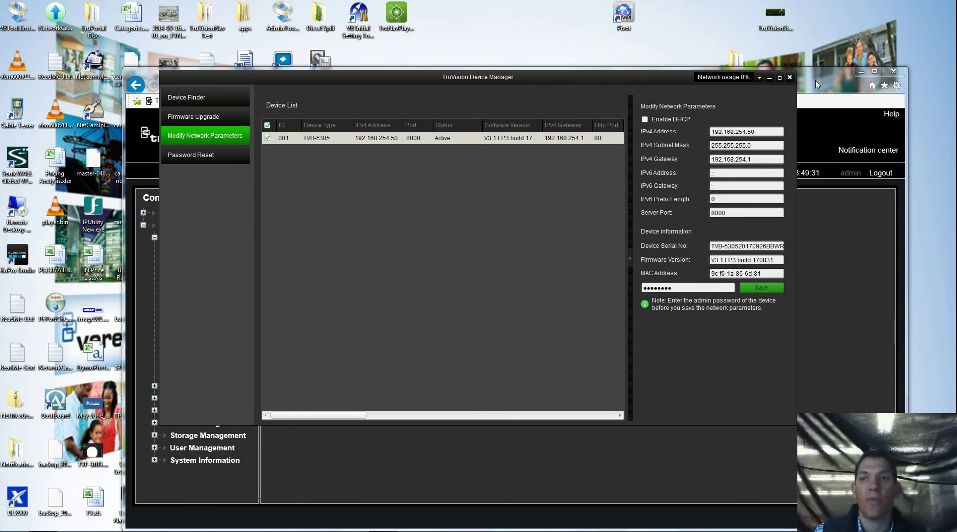
{"action": "left_click", "coordinate": [789, 77]}
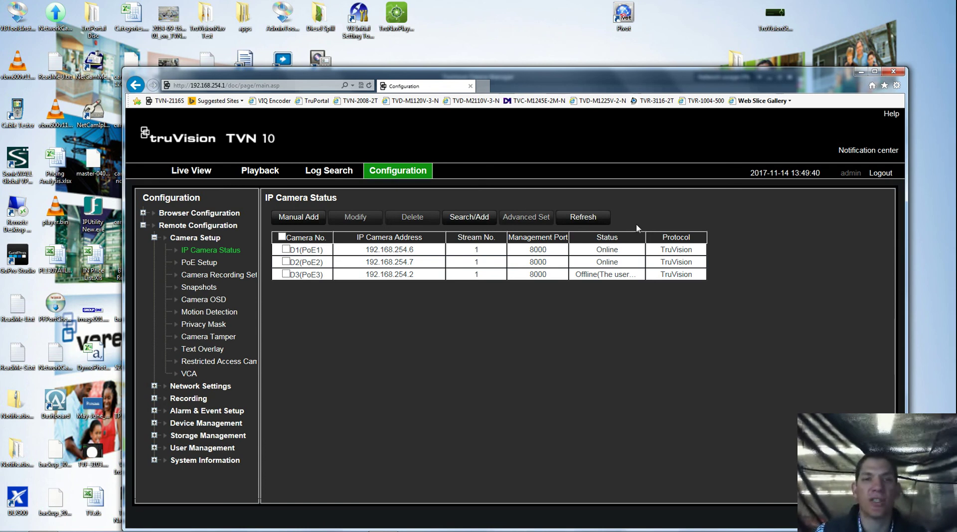
Step: Modify camera D3 to Manual adding at 192.168.254.50 with the camera's password, and save
{"action": "left_click", "coordinate": [286, 275]}
{"action": "left_click", "coordinate": [355, 217]}
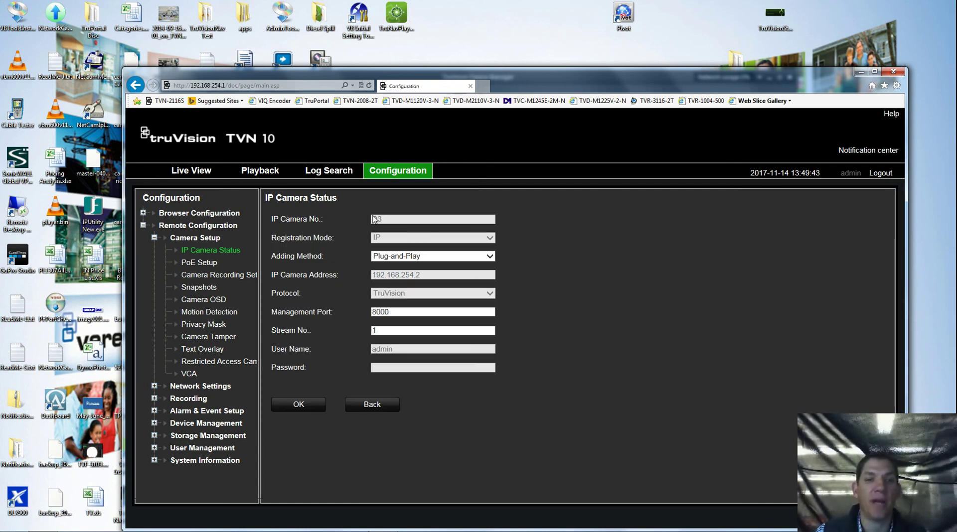
{"action": "left_click", "coordinate": [409, 257]}
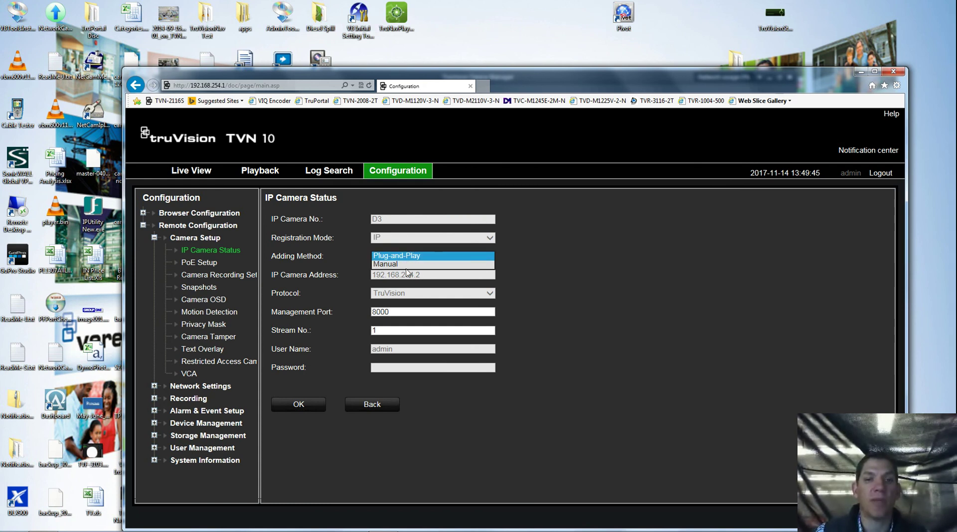
{"action": "left_click", "coordinate": [426, 276]}
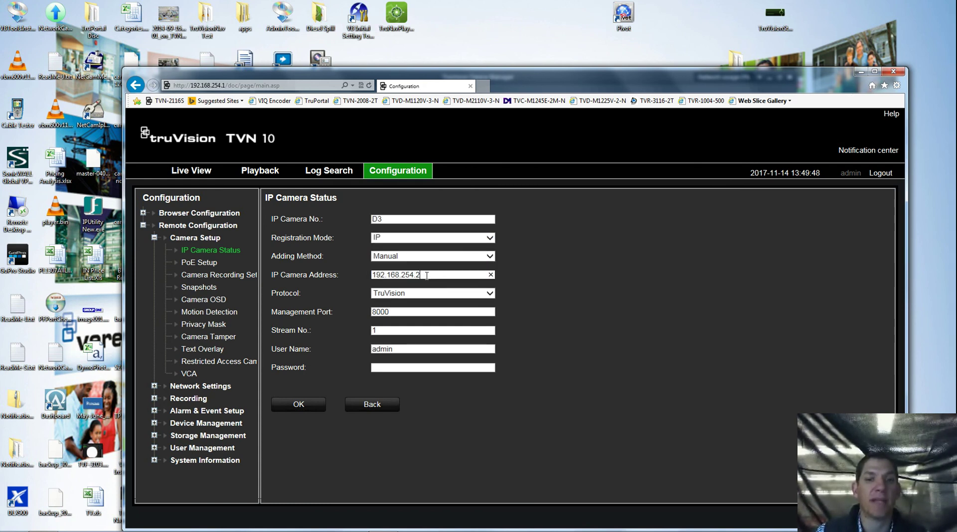
{"action": "type", "text": "50"}
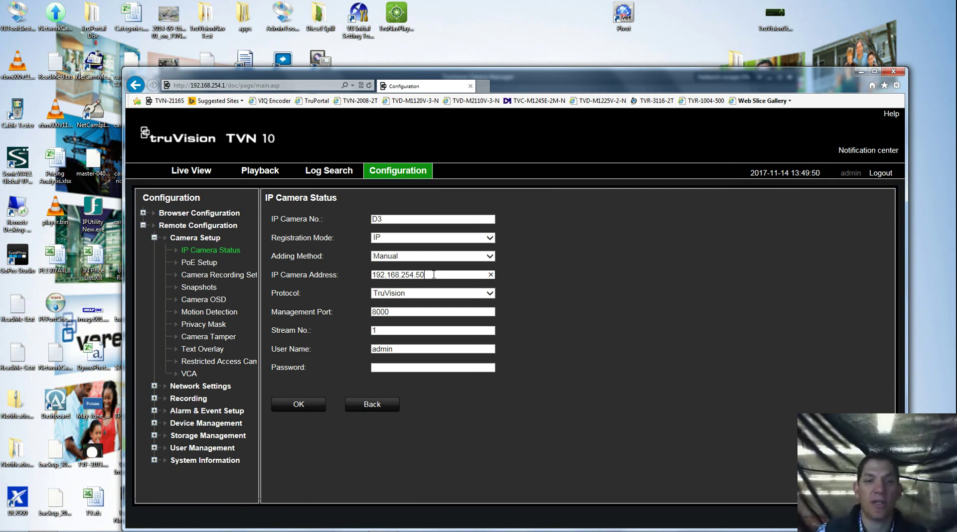
{"action": "left_click", "coordinate": [403, 368]}
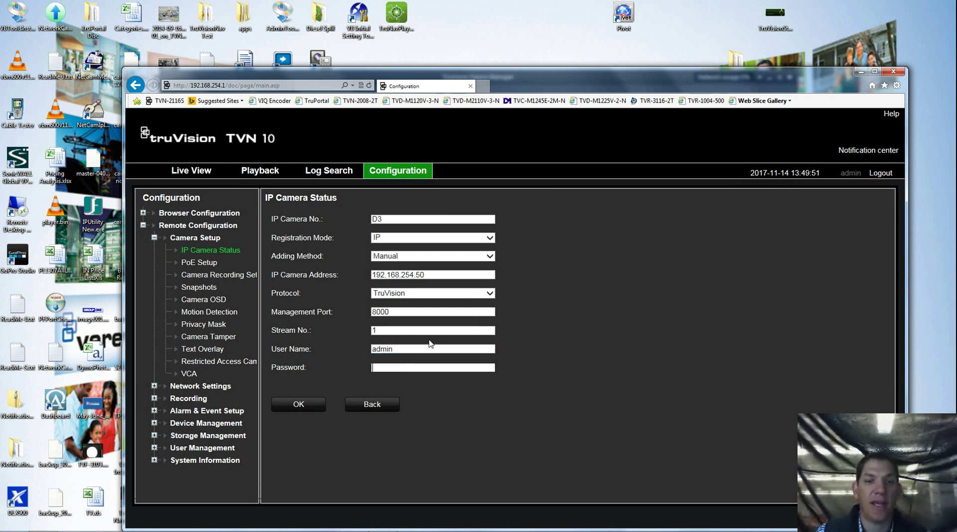
{"action": "type", "text": "admin"}
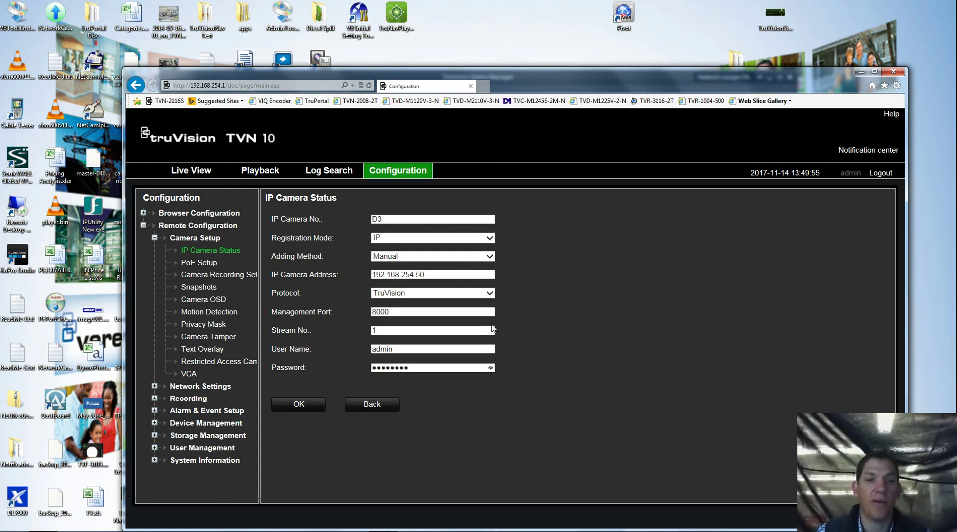
{"action": "left_click", "coordinate": [299, 405]}
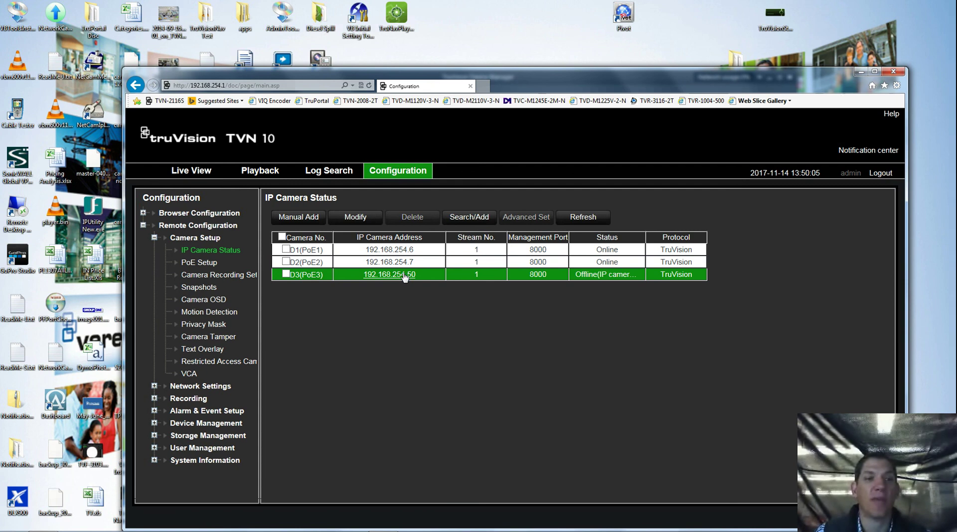
Step: View IPCamera 03's feed in Live View, then return to Configuration
{"action": "left_click", "coordinate": [184, 178]}
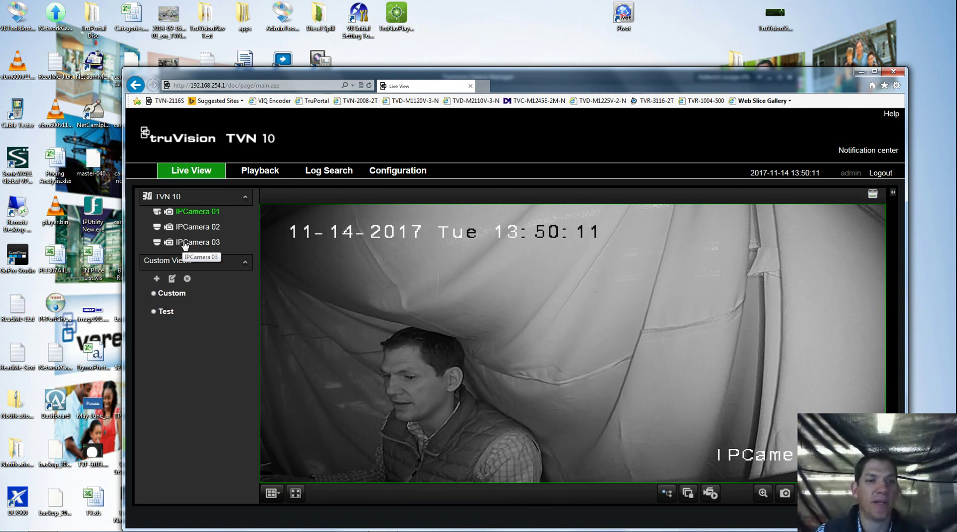
{"action": "left_click", "coordinate": [162, 244]}
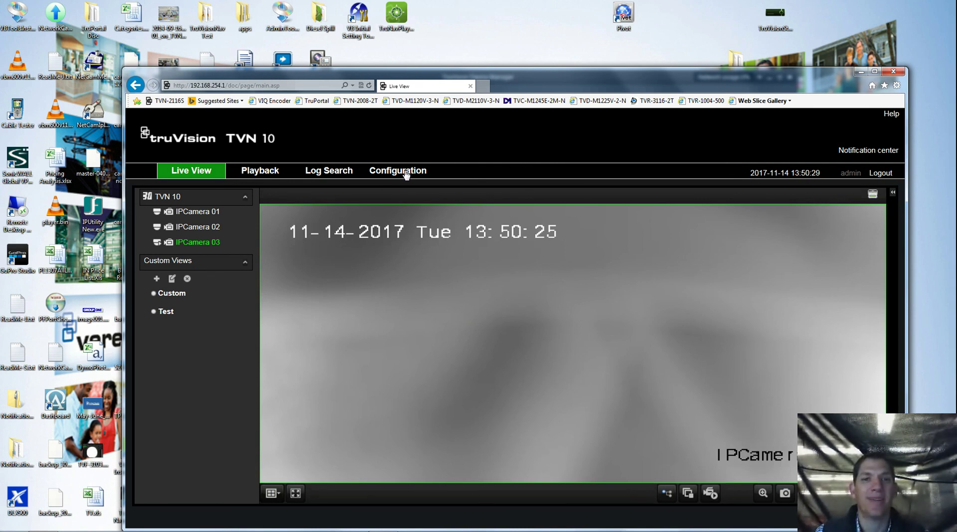
{"action": "left_click", "coordinate": [406, 173]}
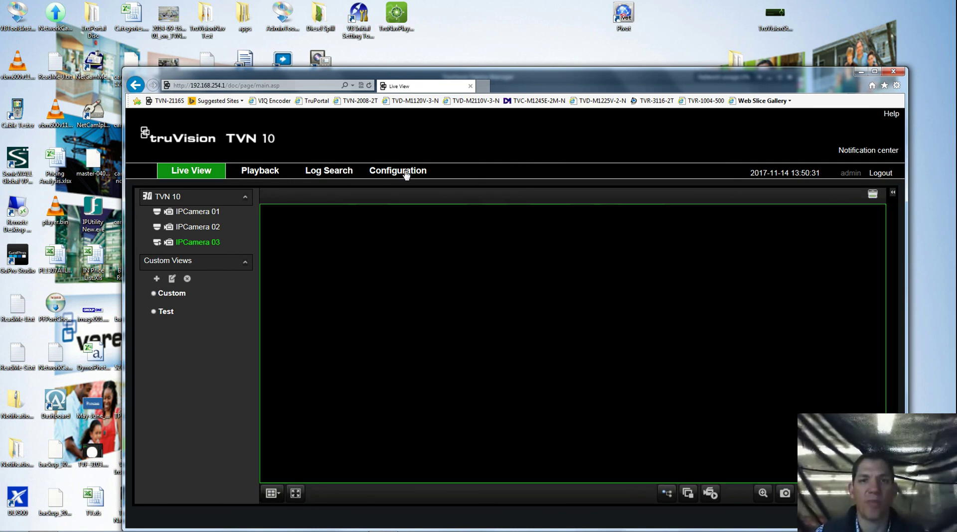